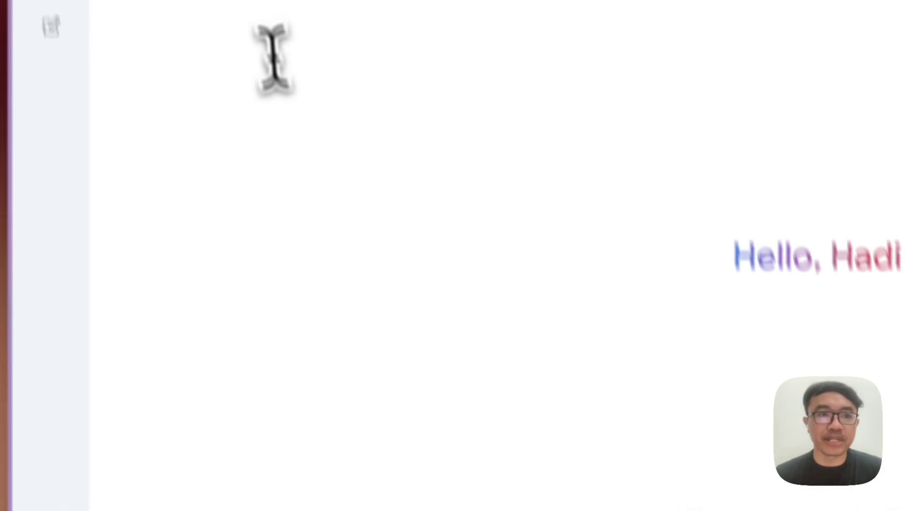
Choose Deep Research and submit the question "apa kontroversi KUHAP yang akan diperbaharui oleh DPR Indonesia?".
{"action": "left_click", "coordinate": [260, 88]}
{"action": "left_click", "coordinate": [258, 231]}
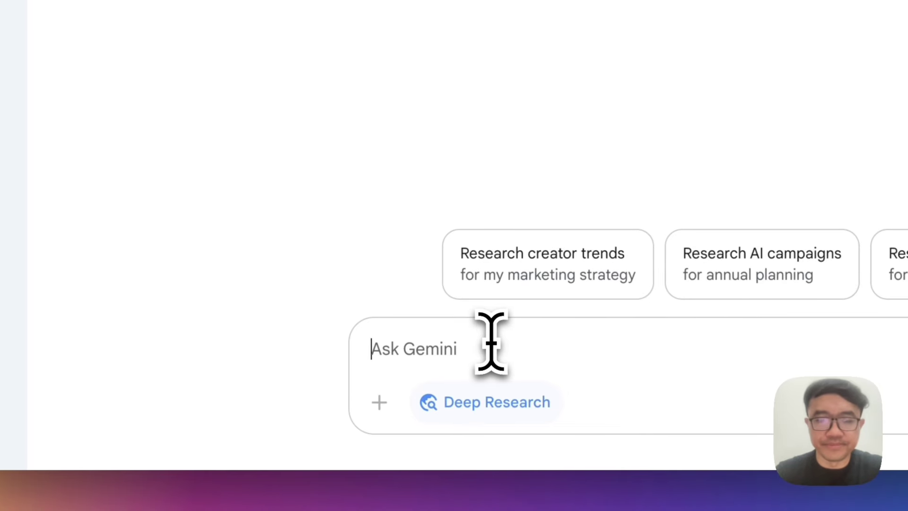
{"action": "type", "text": "apa kontro"}
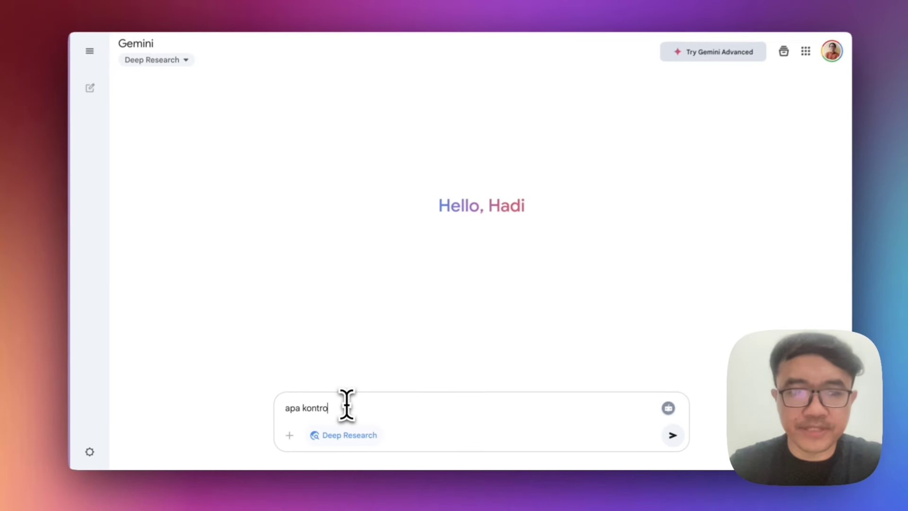
{"action": "type", "text": "versi KUHAP yang"}
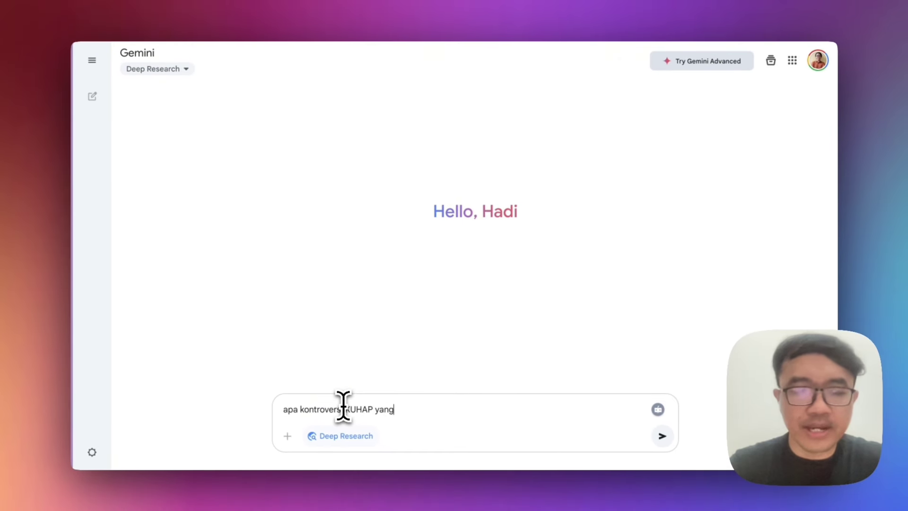
{"action": "type", "text": " akan diper"}
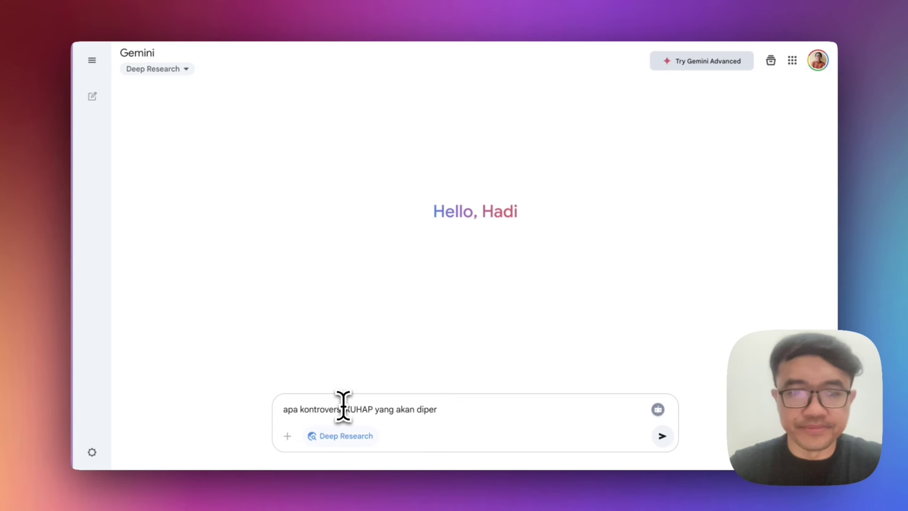
{"action": "type", "text": "baharui o"}
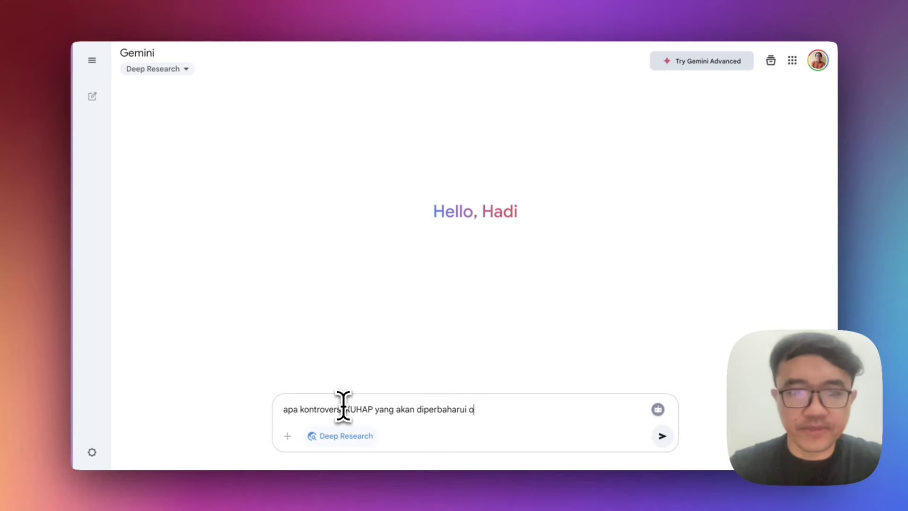
{"action": "type", "text": "leh DPR Indonesia?"}
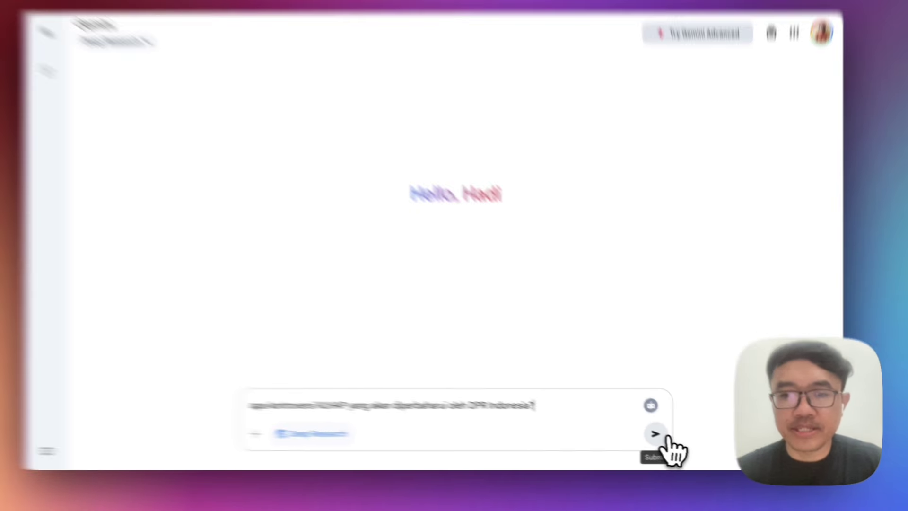
{"action": "left_click", "coordinate": [666, 437]}
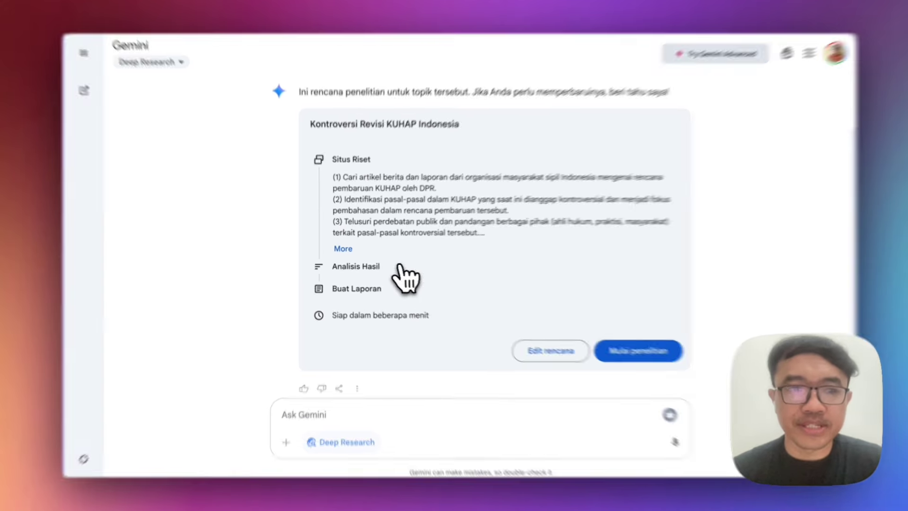
Expand the full list of research items in the proposed KUHAP plan and request to edit the plan.
{"action": "left_click", "coordinate": [348, 250]}
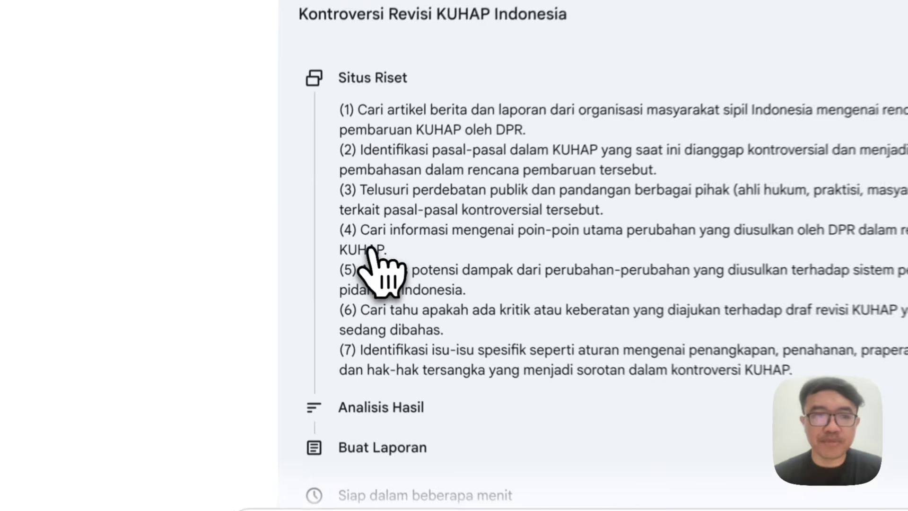
{"action": "scroll", "coordinate": [422, 263], "scroll_direction": "down", "scroll_amount": 1}
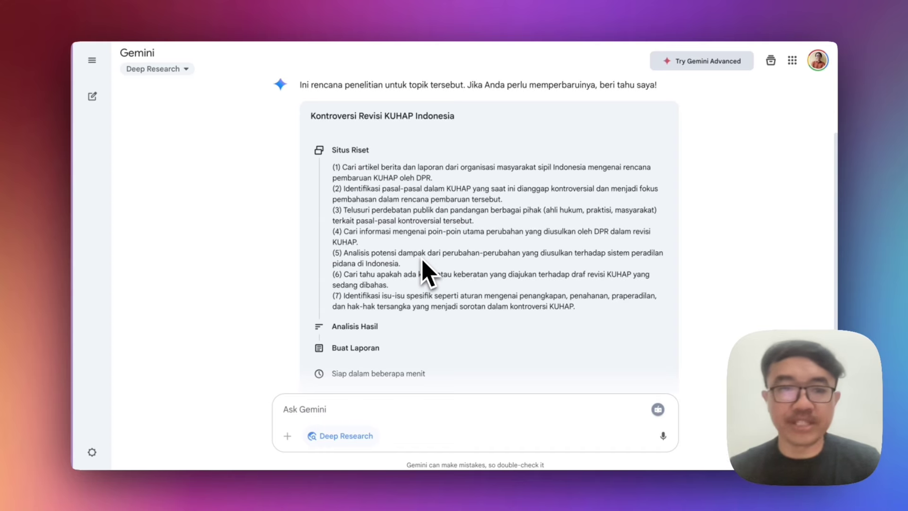
{"action": "scroll", "coordinate": [463, 270], "scroll_direction": "down", "scroll_amount": 3}
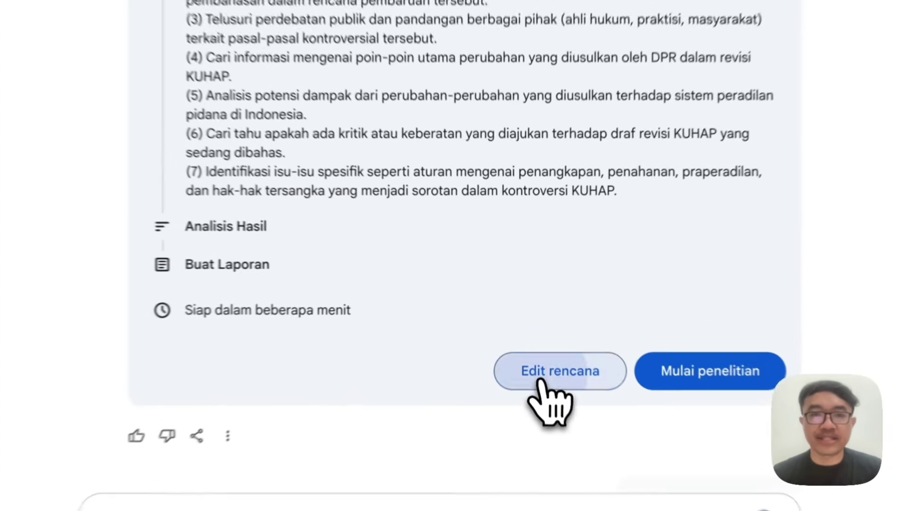
{"action": "left_click", "coordinate": [541, 379]}
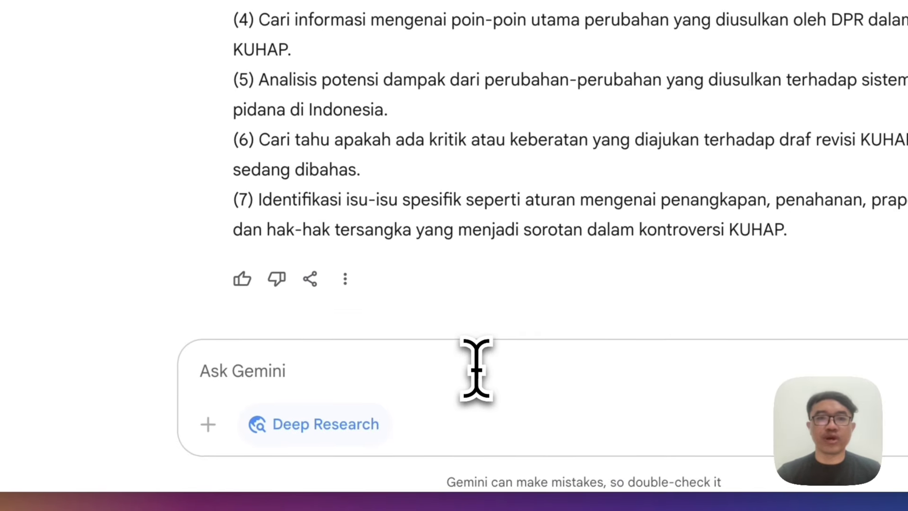
Review the current plan, reply "mulai penelitian" to start the research, and look through the websites being researched.
{"action": "scroll", "coordinate": [486, 254], "scroll_direction": "up", "scroll_amount": 3}
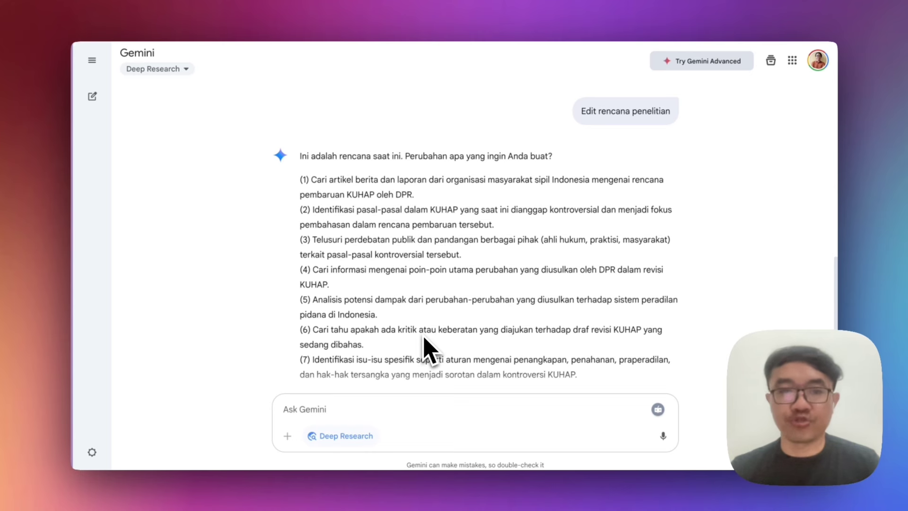
{"action": "scroll", "coordinate": [425, 350], "scroll_direction": "down", "scroll_amount": 2}
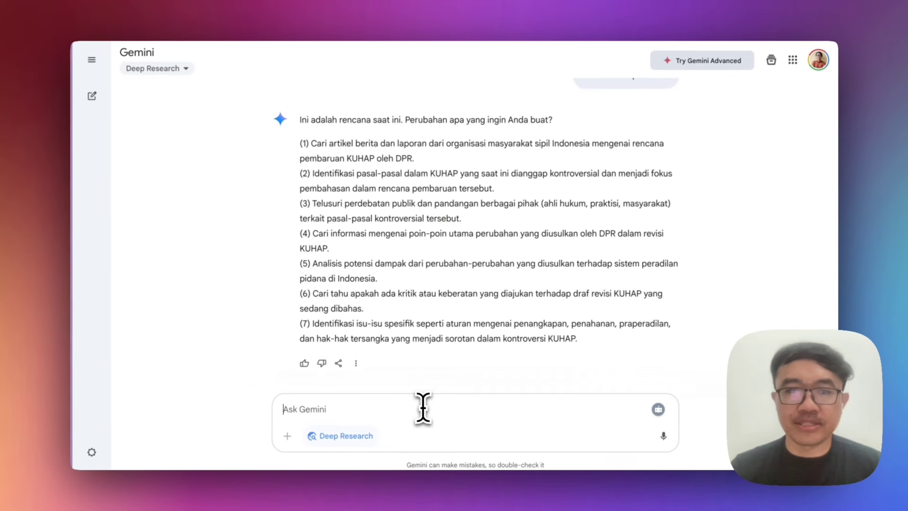
{"action": "scroll", "coordinate": [531, 293], "scroll_direction": "up", "scroll_amount": 2}
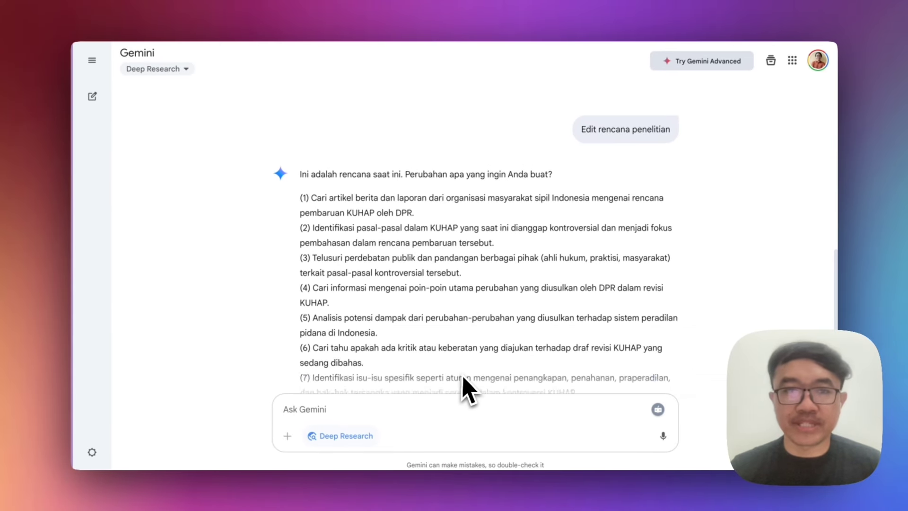
{"action": "scroll", "coordinate": [465, 386], "scroll_direction": "up", "scroll_amount": 3}
{"action": "scroll", "coordinate": [465, 386], "scroll_direction": "down", "scroll_amount": 4}
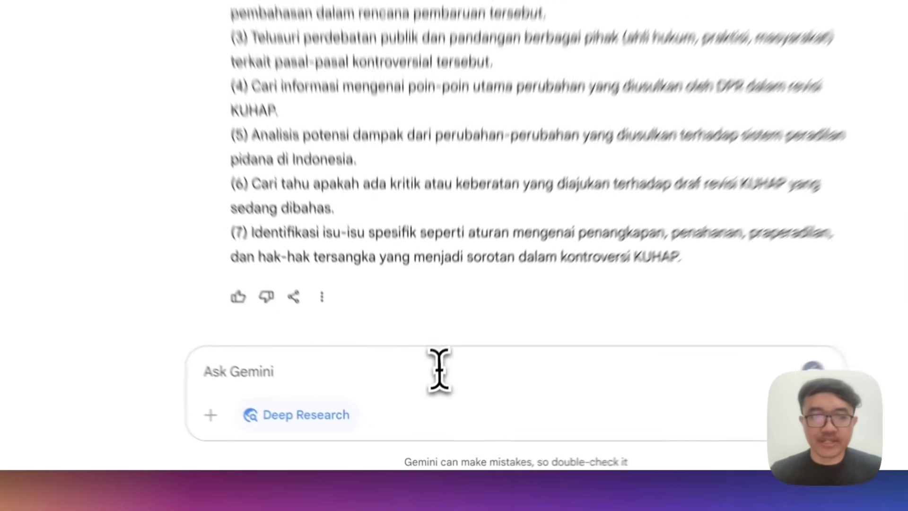
{"action": "type", "text": "mulai penel"}
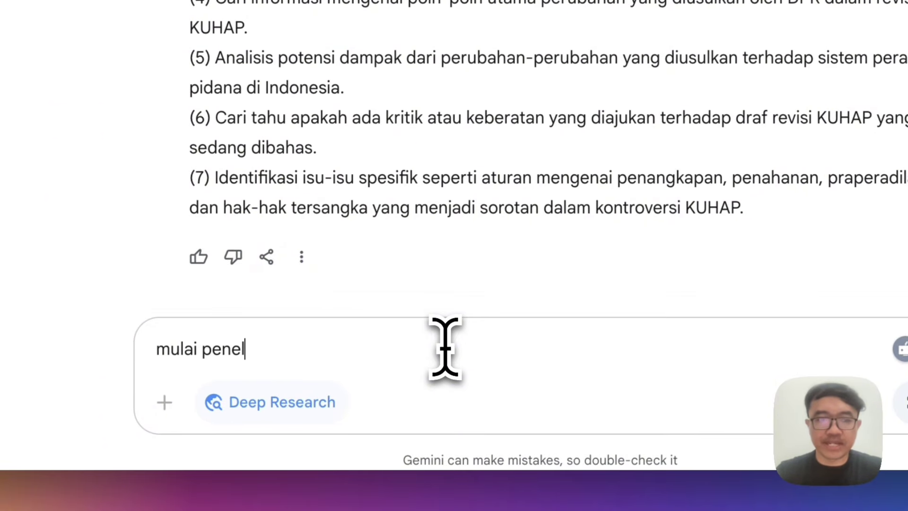
{"action": "type", "text": "itian"}
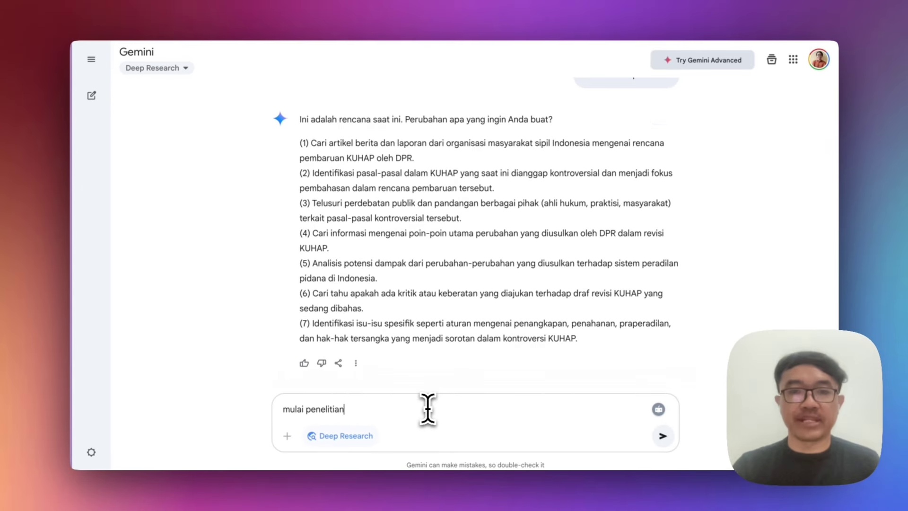
{"action": "key", "text": "Return"}
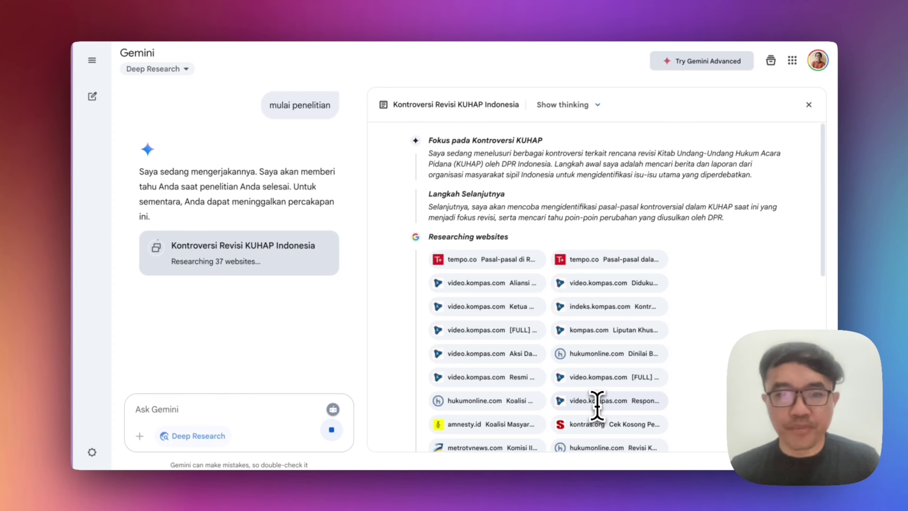
{"action": "scroll", "coordinate": [598, 405], "scroll_direction": "down", "scroll_amount": 3}
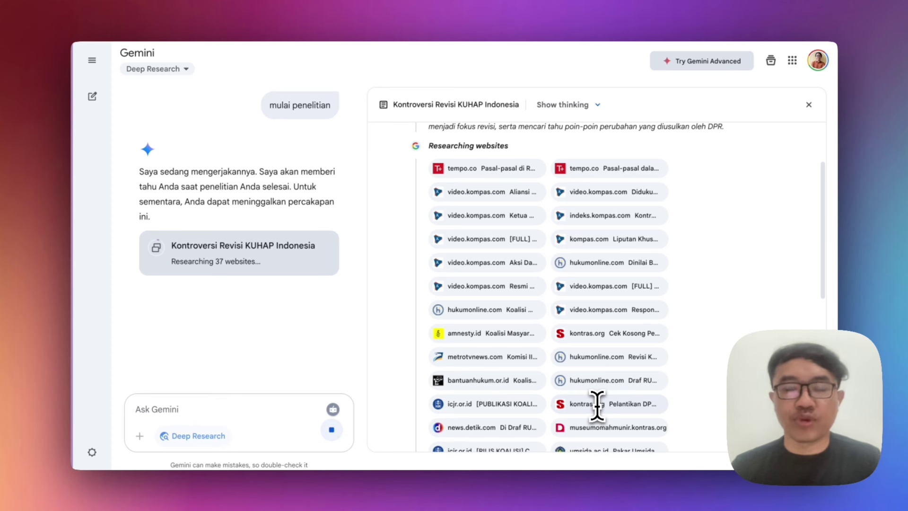
{"action": "scroll", "coordinate": [598, 406], "scroll_direction": "down", "scroll_amount": 5}
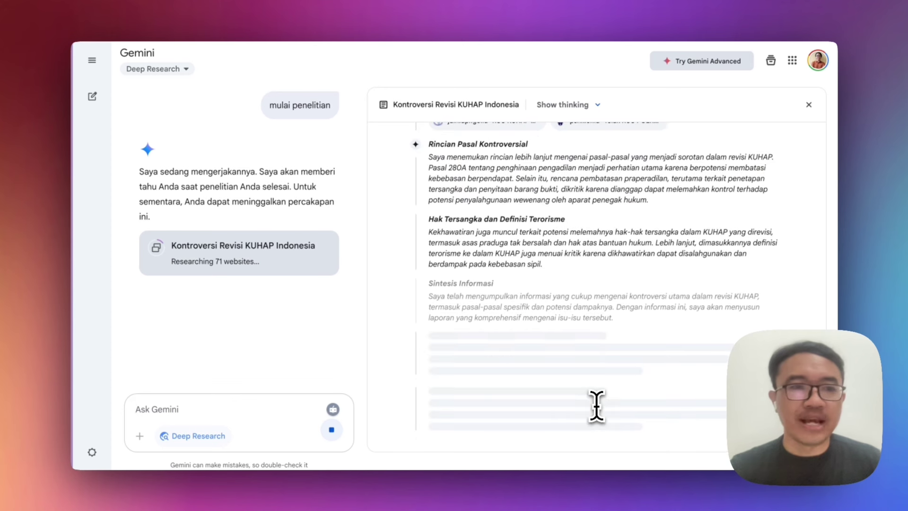
Open the recent chat "Graves Disease Fact Search Plan" and look through its report down to the list of sources.
{"action": "mouse_move", "coordinate": [96, 61]}
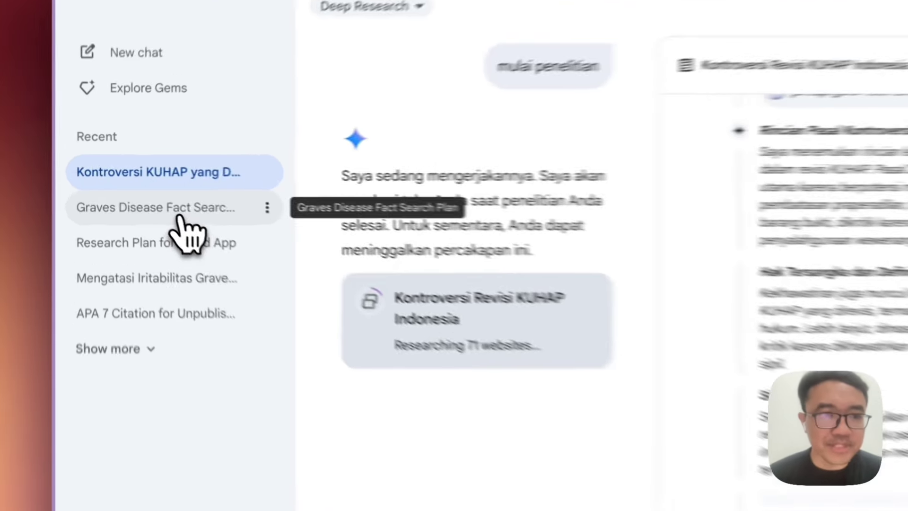
{"action": "left_click", "coordinate": [148, 191]}
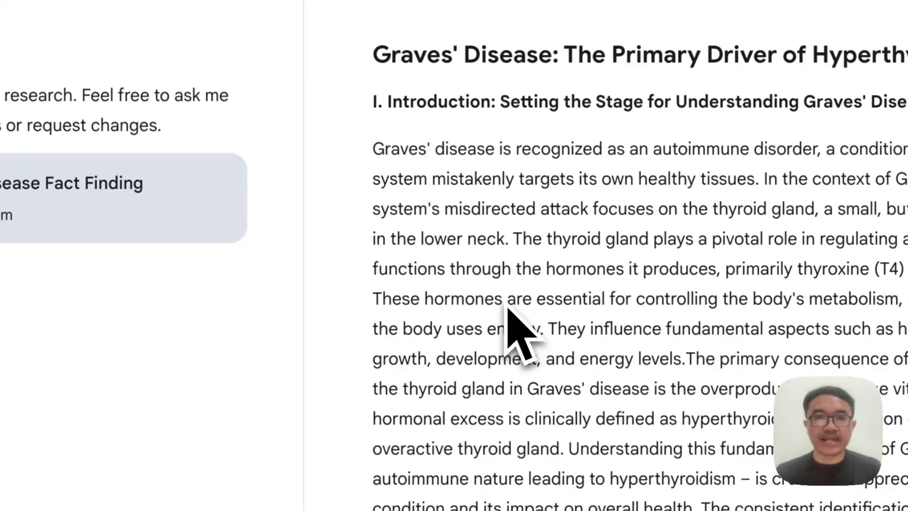
{"action": "scroll", "coordinate": [587, 339], "scroll_direction": "down", "scroll_amount": 3}
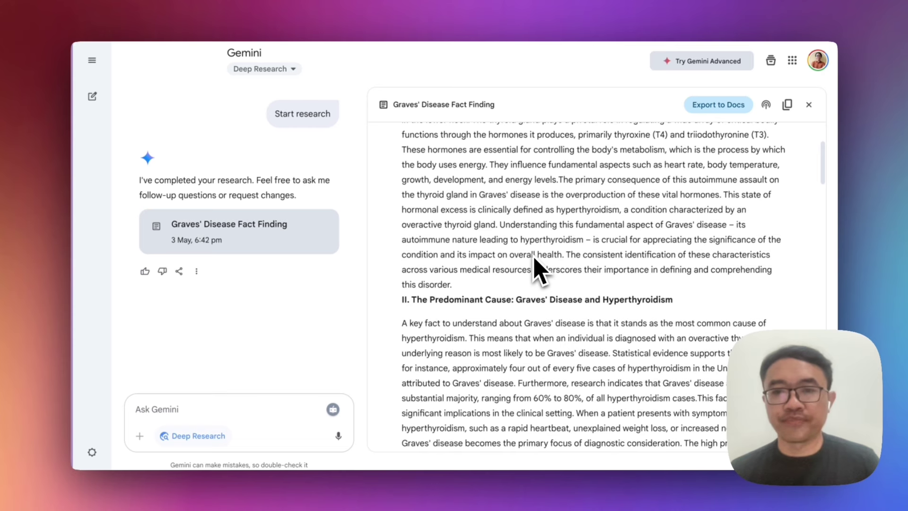
{"action": "scroll", "coordinate": [535, 258], "scroll_direction": "down", "scroll_amount": 20}
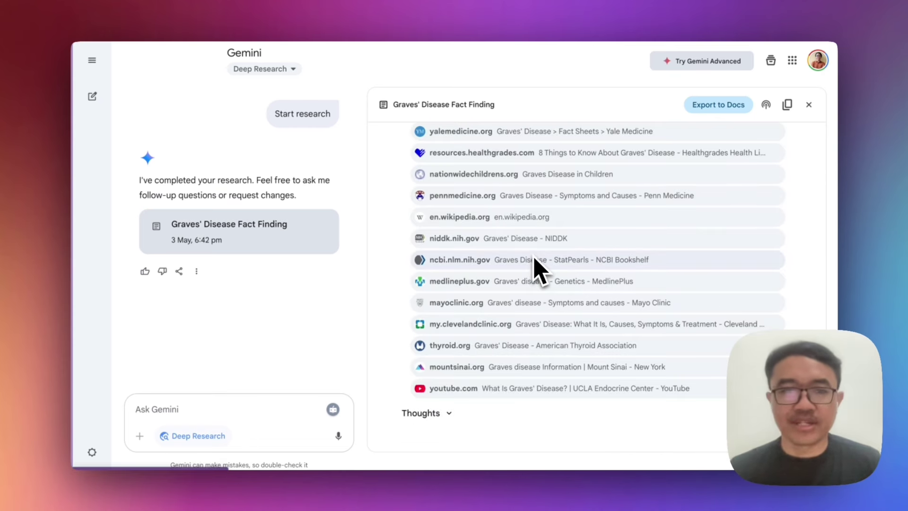
{"action": "scroll", "coordinate": [535, 259], "scroll_direction": "up", "scroll_amount": 5}
{"action": "scroll", "coordinate": [535, 259], "scroll_direction": "down", "scroll_amount": 5}
{"action": "scroll", "coordinate": [535, 258], "scroll_direction": "up", "scroll_amount": 7}
{"action": "scroll", "coordinate": [535, 258], "scroll_direction": "up", "scroll_amount": 20}
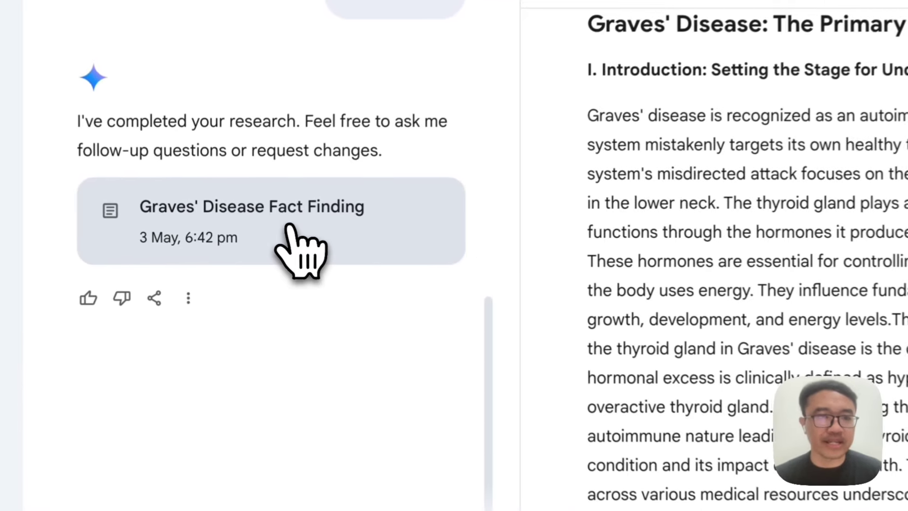
Review the "Graves' Disease Fact Finding" research plan earlier in the conversation.
{"action": "scroll", "coordinate": [434, 308], "scroll_direction": "up", "scroll_amount": 6}
{"action": "scroll", "coordinate": [434, 306], "scroll_direction": "up", "scroll_amount": 4}
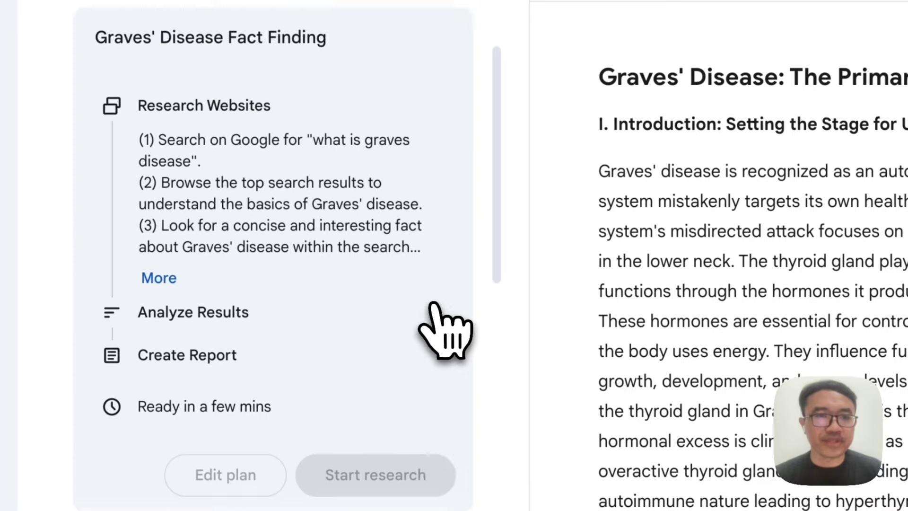
{"action": "scroll", "coordinate": [434, 305], "scroll_direction": "down", "scroll_amount": 7}
{"action": "scroll", "coordinate": [435, 306], "scroll_direction": "up", "scroll_amount": 8}
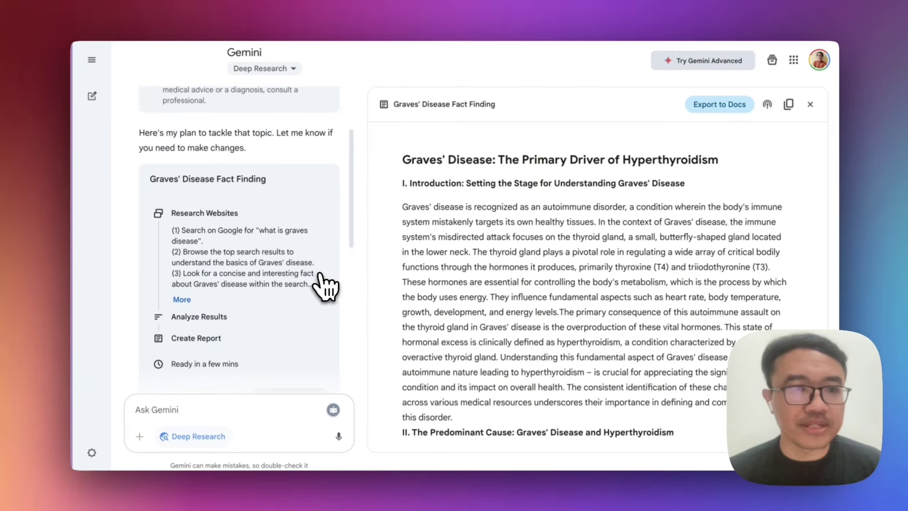
{"action": "scroll", "coordinate": [326, 287], "scroll_direction": "down", "scroll_amount": 8}
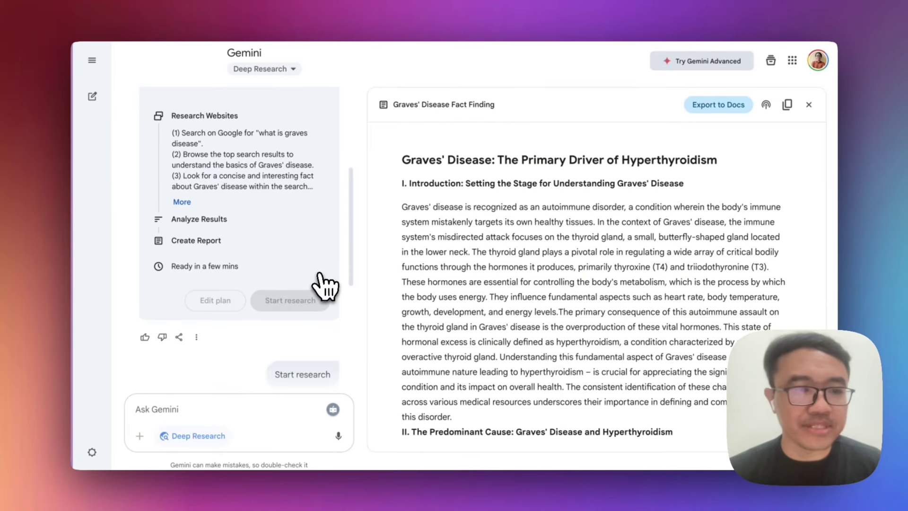
{"action": "scroll", "coordinate": [475, 282], "scroll_direction": "down", "scroll_amount": 1}
Expand the Thoughts at the end of the Graves' disease report and examine the research reasoning and report sources.
{"action": "scroll", "coordinate": [475, 283], "scroll_direction": "down", "scroll_amount": 20}
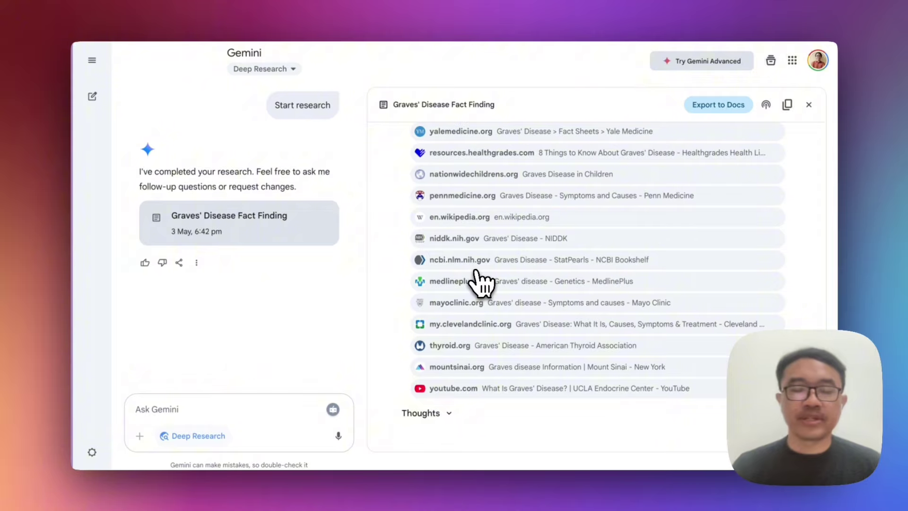
{"action": "left_click", "coordinate": [448, 413]}
{"action": "scroll", "coordinate": [497, 350], "scroll_direction": "down", "scroll_amount": 5}
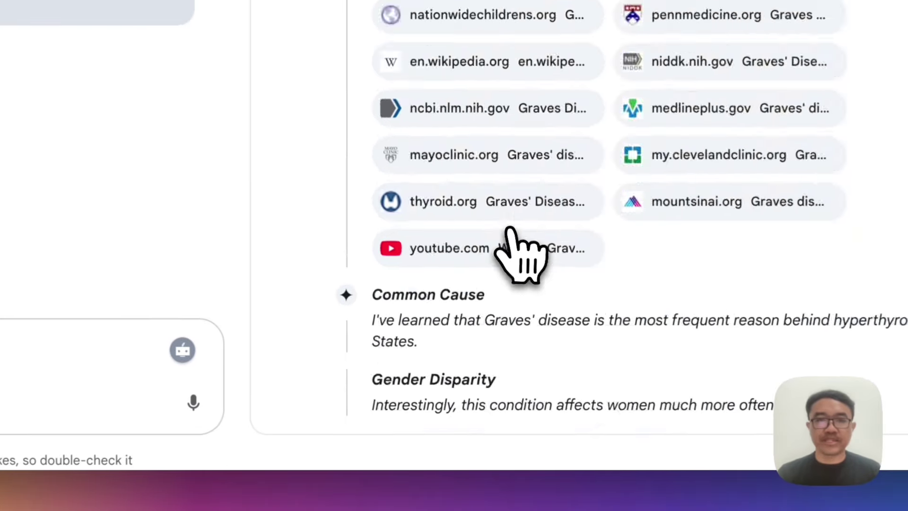
{"action": "scroll", "coordinate": [521, 244], "scroll_direction": "down", "scroll_amount": 5}
{"action": "scroll", "coordinate": [521, 243], "scroll_direction": "up", "scroll_amount": 20}
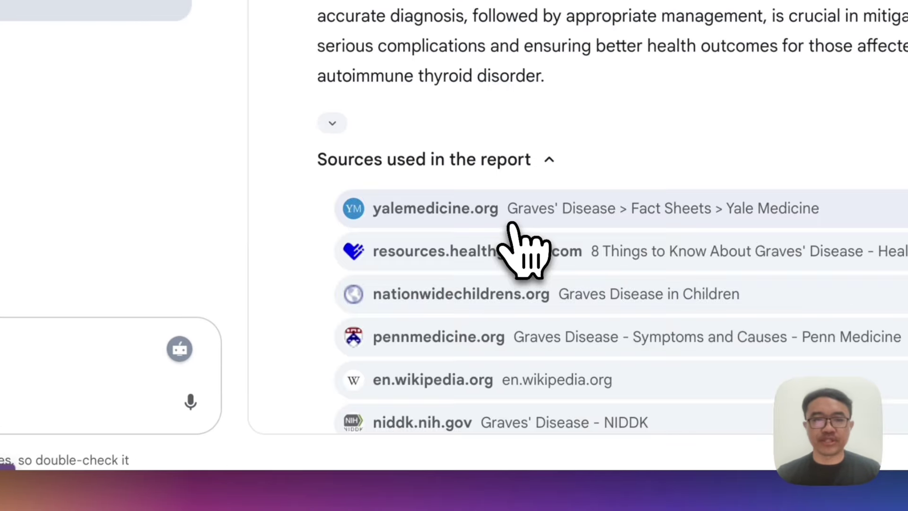
{"action": "scroll", "coordinate": [511, 256], "scroll_direction": "up", "scroll_amount": 15}
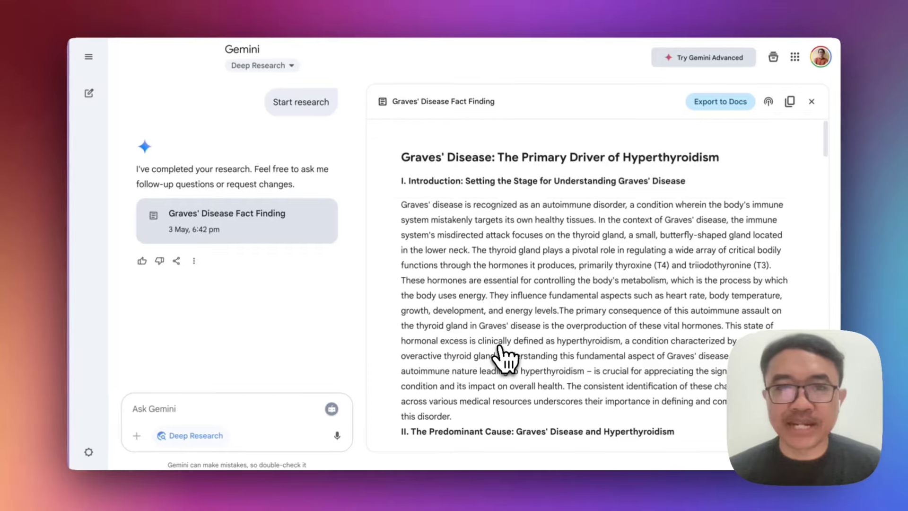
Export the Graves' Disease Fact Finding report to Google Docs and look through the exported document.
{"action": "scroll", "coordinate": [511, 255], "scroll_direction": "down", "scroll_amount": 18}
{"action": "scroll", "coordinate": [500, 354], "scroll_direction": "down", "scroll_amount": 15}
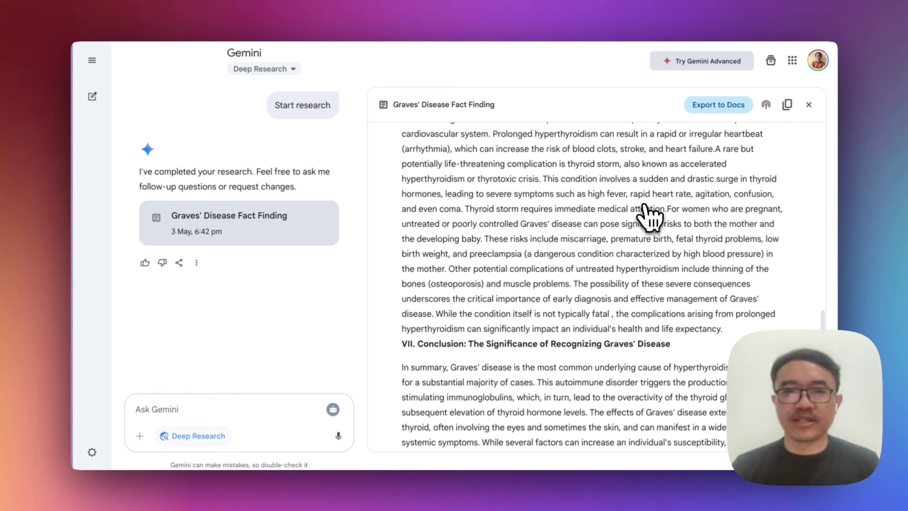
{"action": "left_click", "coordinate": [735, 105]}
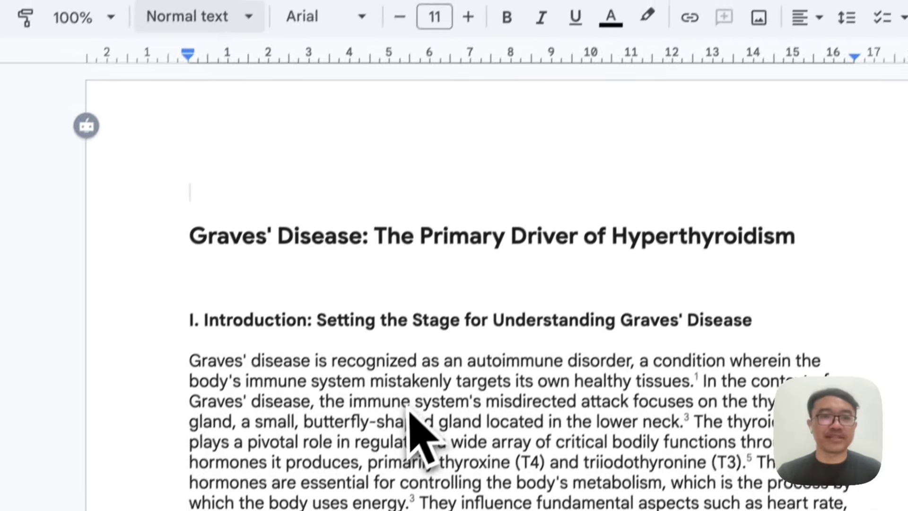
{"action": "scroll", "coordinate": [407, 410], "scroll_direction": "down", "scroll_amount": 13}
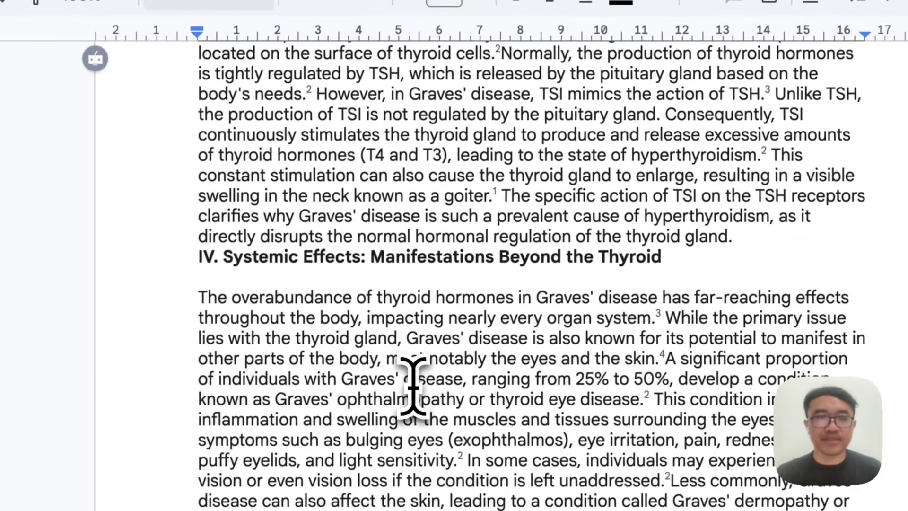
Look through the rest of the exported Graves' disease document and examine its "Works cited" list of sources.
{"action": "scroll", "coordinate": [408, 410], "scroll_direction": "up", "scroll_amount": 7}
{"action": "scroll", "coordinate": [408, 410], "scroll_direction": "down", "scroll_amount": 5}
{"action": "scroll", "coordinate": [382, 310], "scroll_direction": "down", "scroll_amount": 15}
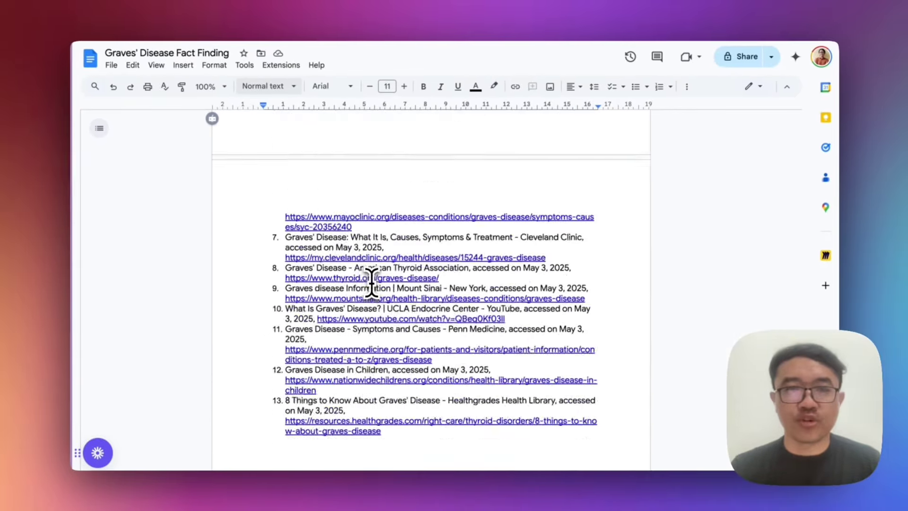
{"action": "scroll", "coordinate": [371, 284], "scroll_direction": "up", "scroll_amount": 5}
{"action": "scroll", "coordinate": [371, 280], "scroll_direction": "down", "scroll_amount": 4}
{"action": "scroll", "coordinate": [371, 280], "scroll_direction": "up", "scroll_amount": 2}
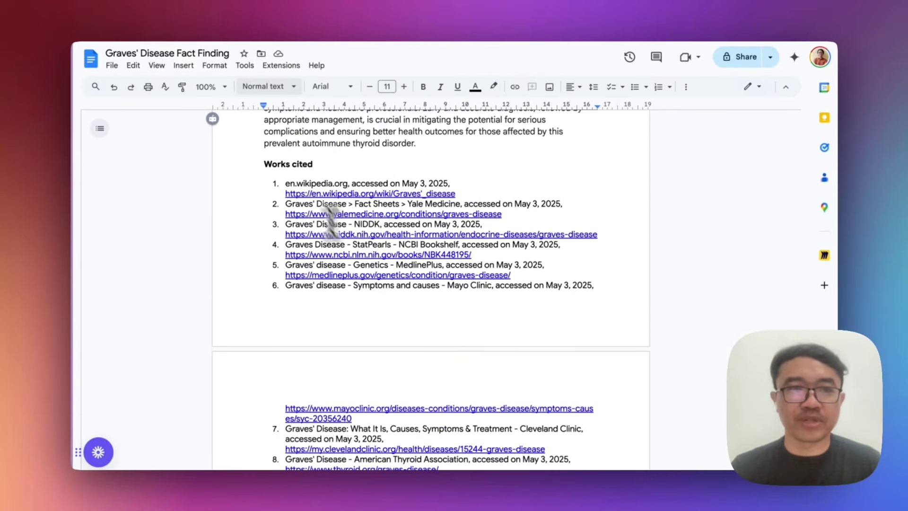
{"action": "left_click_drag", "start_coordinate": [265, 164], "coordinate": [312, 165]}
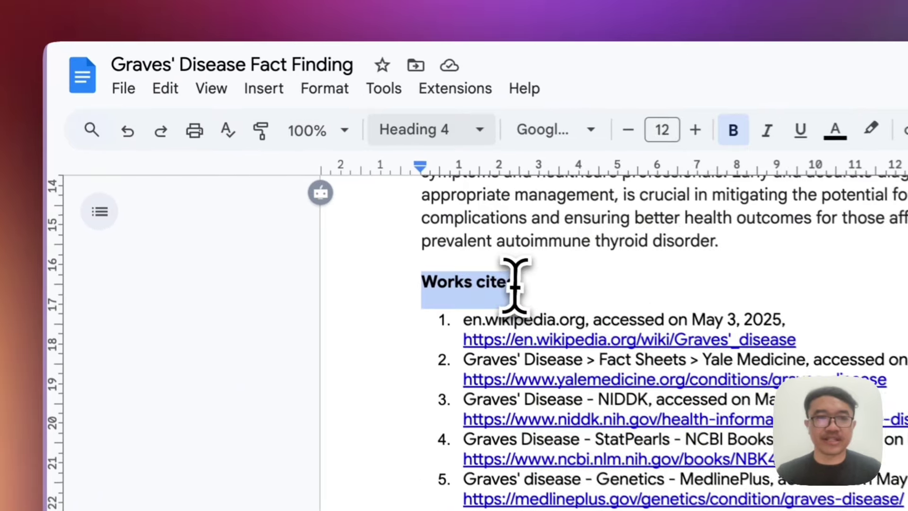
{"action": "left_click", "coordinate": [592, 290]}
Show the document outline and use it to go to the report title and the "Works cited" section.
{"action": "scroll", "coordinate": [595, 289], "scroll_direction": "up", "scroll_amount": 17}
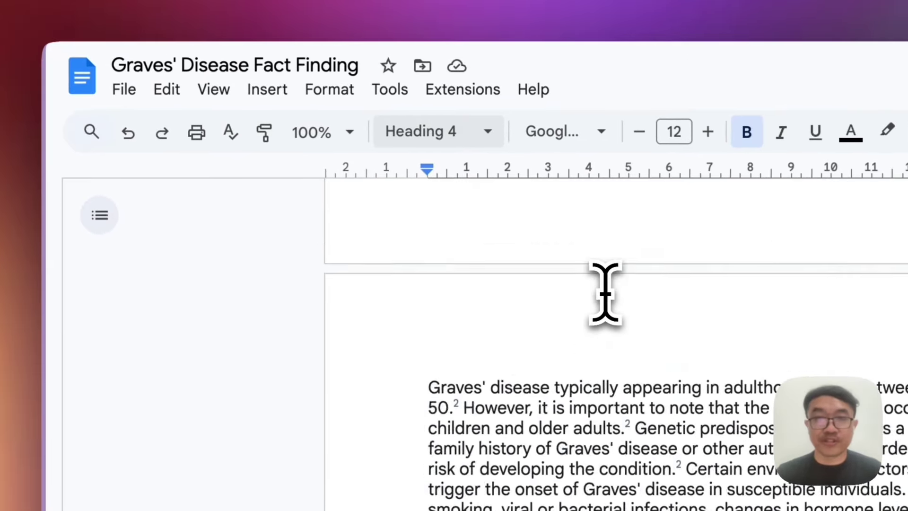
{"action": "left_click", "coordinate": [99, 203]}
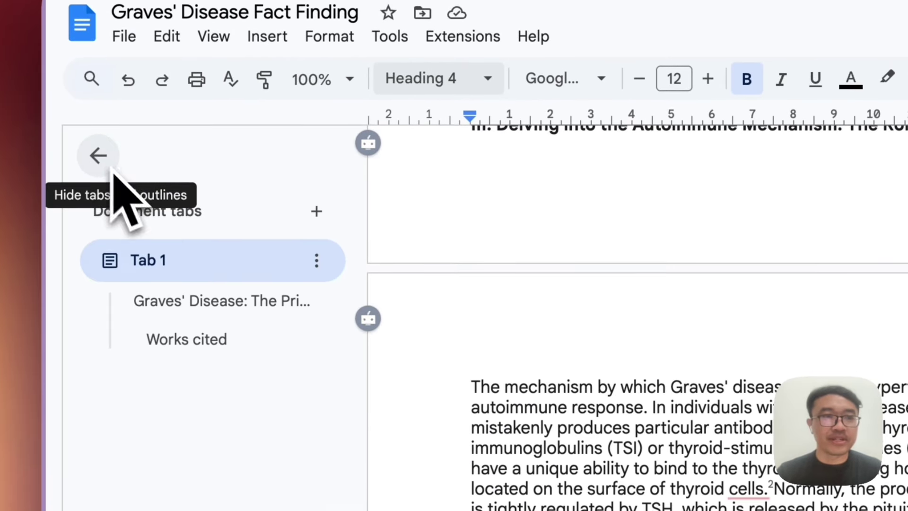
{"action": "left_click", "coordinate": [201, 306]}
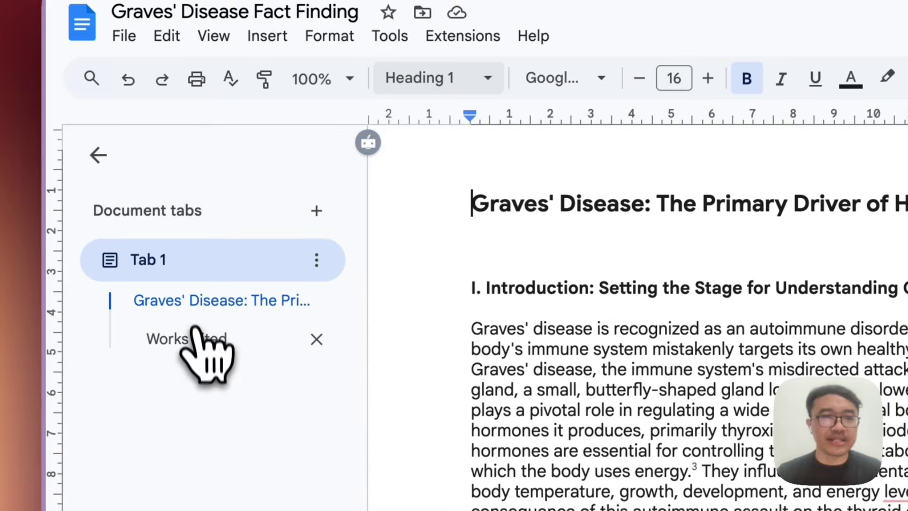
{"action": "left_click", "coordinate": [194, 339]}
{"action": "scroll", "coordinate": [412, 335], "scroll_direction": "down", "scroll_amount": 9}
{"action": "scroll", "coordinate": [434, 362], "scroll_direction": "up", "scroll_amount": 12}
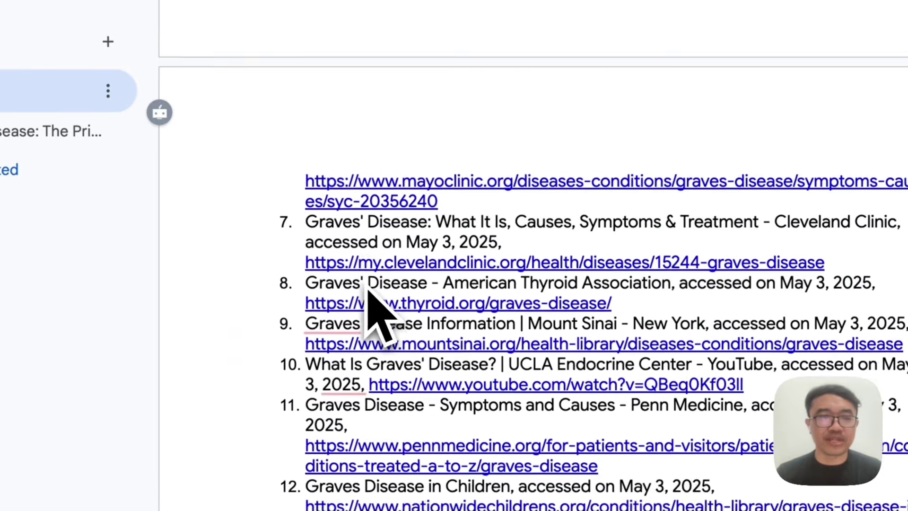
Insert a blank line between the paragraph ending "overactive thyroid." and the Metric table.
{"action": "scroll", "coordinate": [526, 284], "scroll_direction": "up", "scroll_amount": 20}
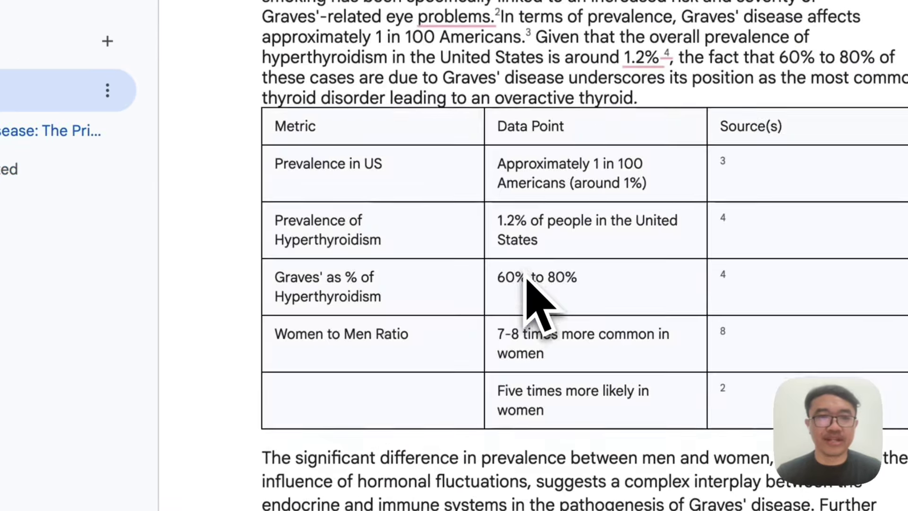
{"action": "scroll", "coordinate": [525, 279], "scroll_direction": "down", "scroll_amount": 9}
{"action": "left_click", "coordinate": [665, 237]}
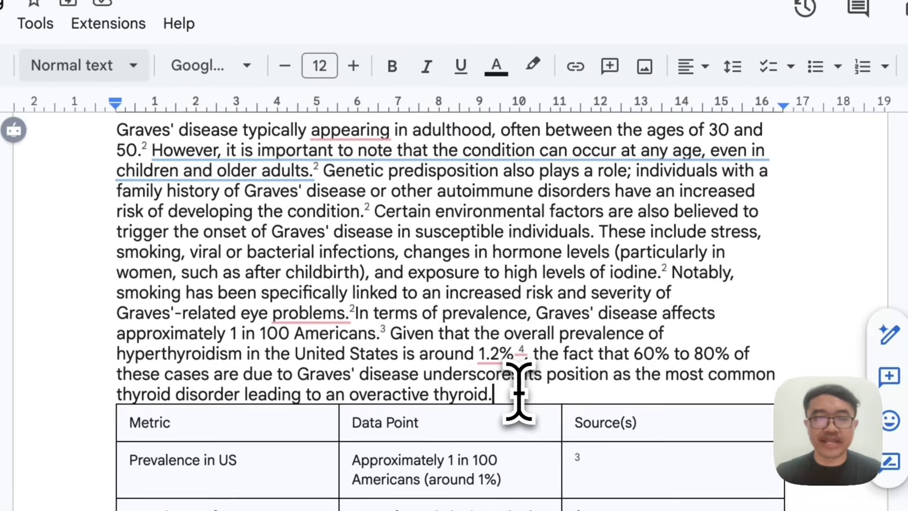
{"action": "key", "text": "Return"}
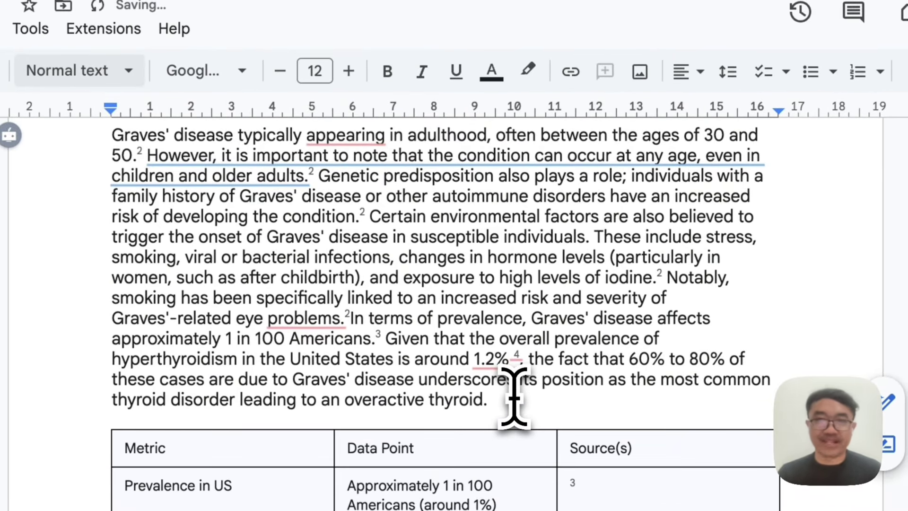
{"action": "scroll", "coordinate": [513, 397], "scroll_direction": "up", "scroll_amount": 7}
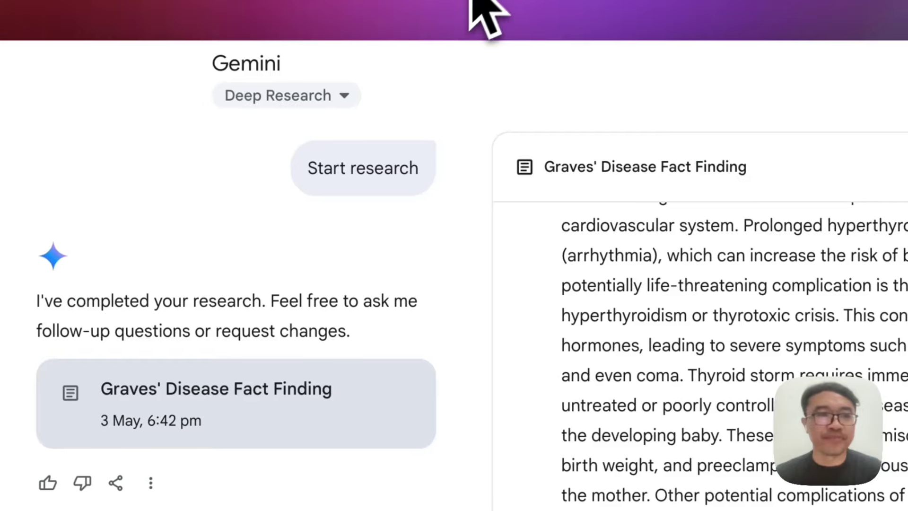
Open the recent KUHAP controversy chat in Gemini and look through its report, expanding the sources read but not used.
{"action": "mouse_move", "coordinate": [92, 97]}
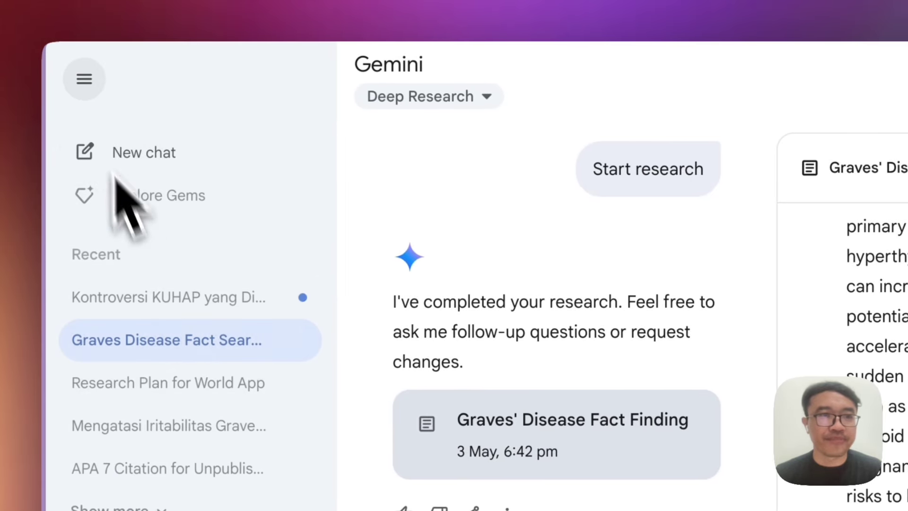
{"action": "left_click", "coordinate": [170, 298]}
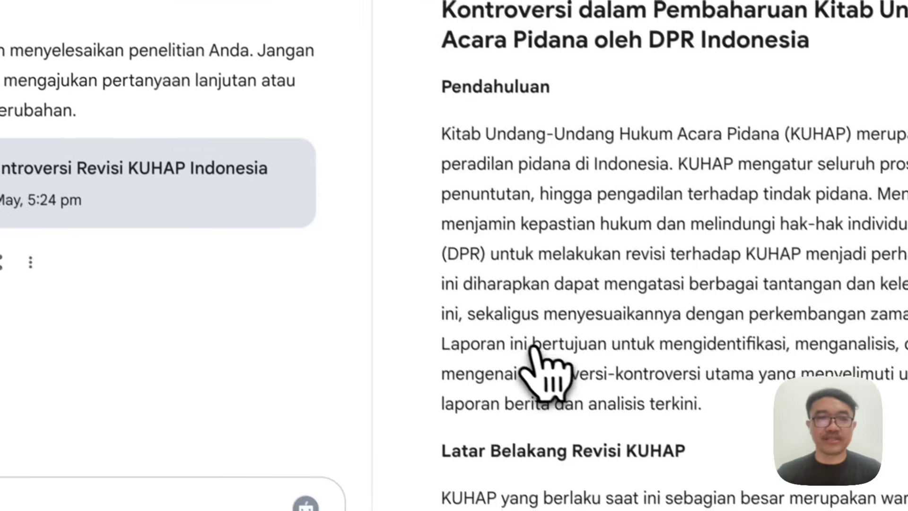
{"action": "scroll", "coordinate": [544, 374], "scroll_direction": "down", "scroll_amount": 15}
{"action": "scroll", "coordinate": [520, 337], "scroll_direction": "down", "scroll_amount": 15}
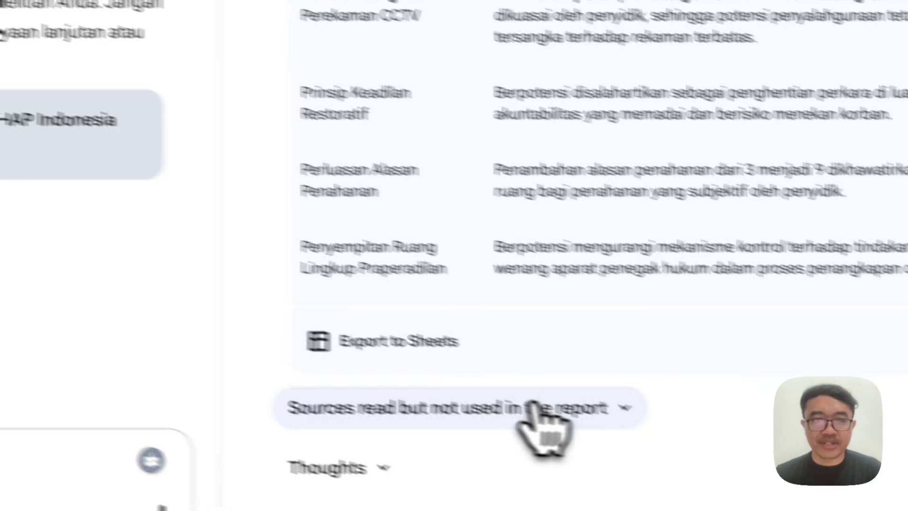
{"action": "left_click", "coordinate": [675, 445]}
{"action": "scroll", "coordinate": [691, 454], "scroll_direction": "down", "scroll_amount": 20}
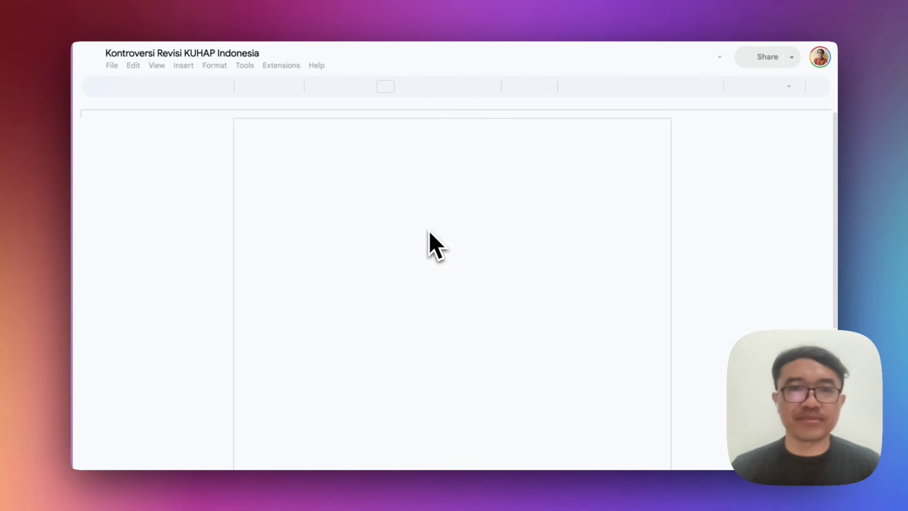
Look through the exported "Kontroversi Revisi KUHAP Indonesia" document in Google Docs down to its comparison tables.
{"action": "scroll", "coordinate": [433, 269], "scroll_direction": "down", "scroll_amount": 6}
{"action": "scroll", "coordinate": [440, 298], "scroll_direction": "down", "scroll_amount": 10}
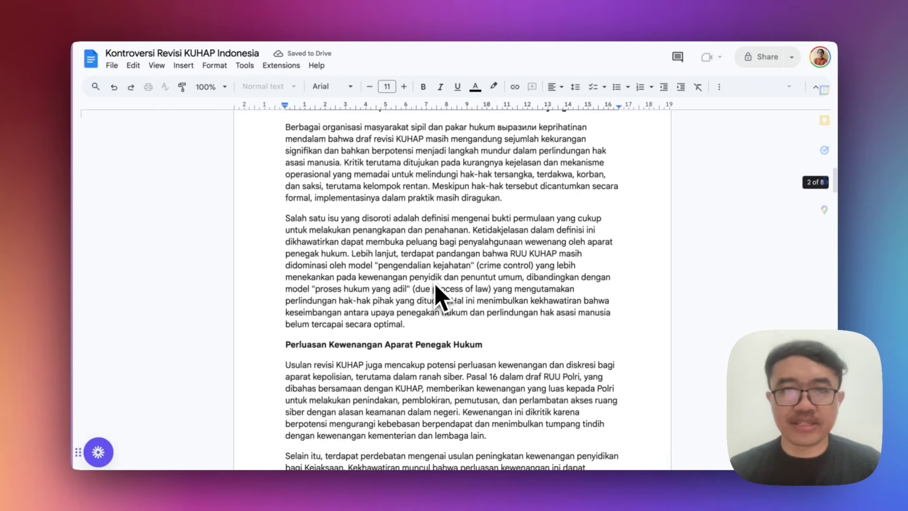
{"action": "scroll", "coordinate": [440, 298], "scroll_direction": "down", "scroll_amount": 15}
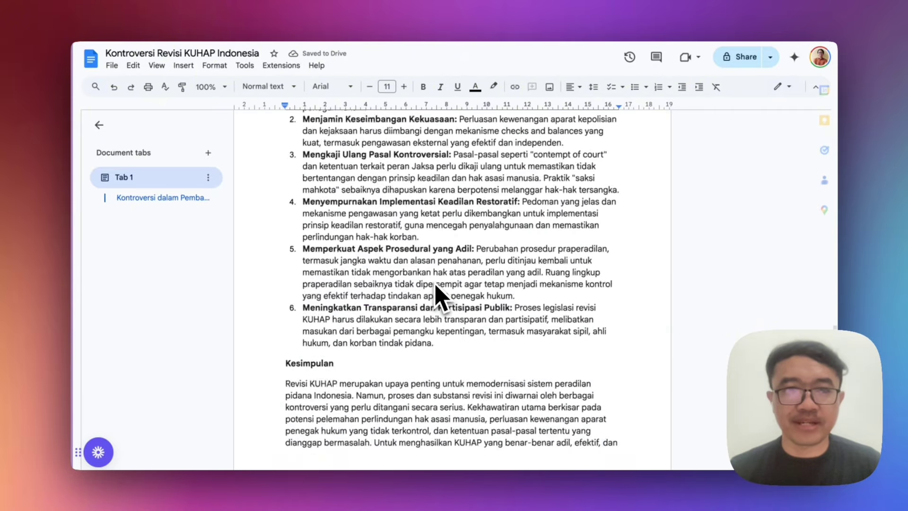
{"action": "scroll", "coordinate": [435, 286], "scroll_direction": "up", "scroll_amount": 1}
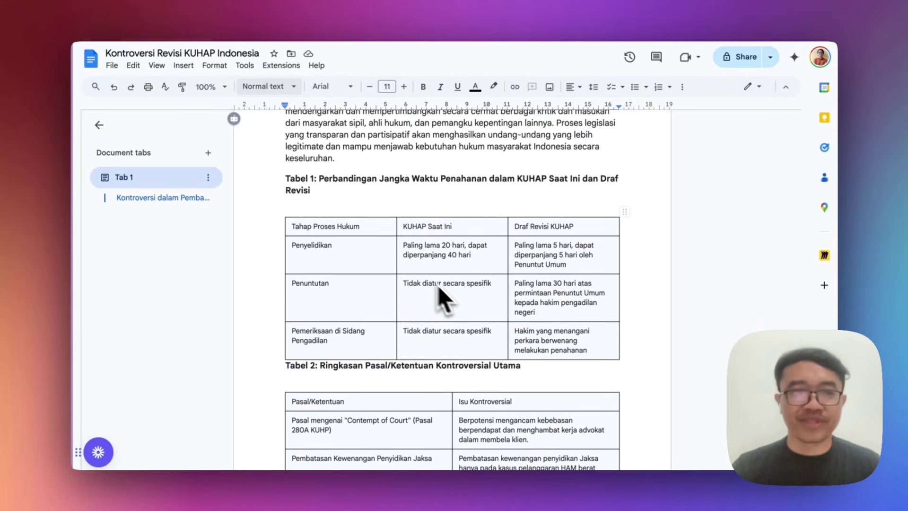
{"action": "scroll", "coordinate": [332, 321], "scroll_direction": "down", "scroll_amount": 1}
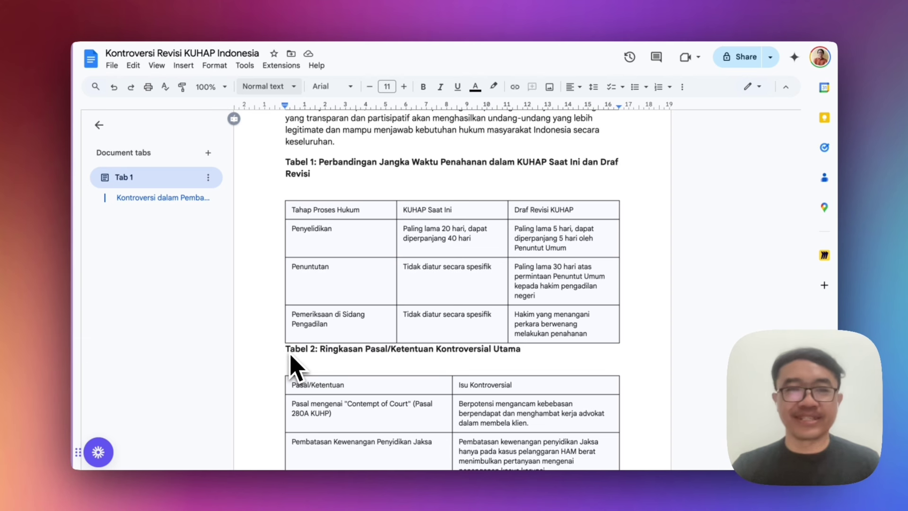
{"action": "scroll", "coordinate": [290, 356], "scroll_direction": "down", "scroll_amount": 10}
Return to the KUHAP document's title through its outline and review the opening sections.
{"action": "scroll", "coordinate": [291, 355], "scroll_direction": "up", "scroll_amount": 4}
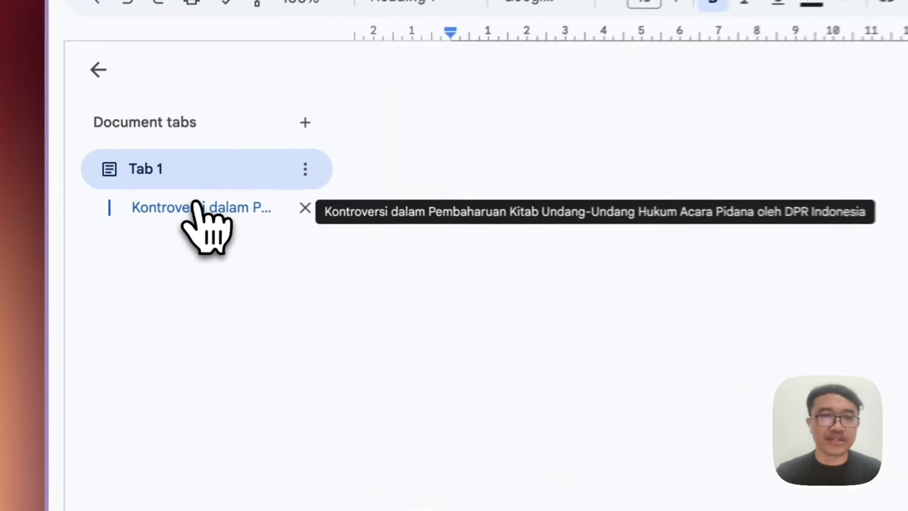
{"action": "left_click", "coordinate": [157, 197]}
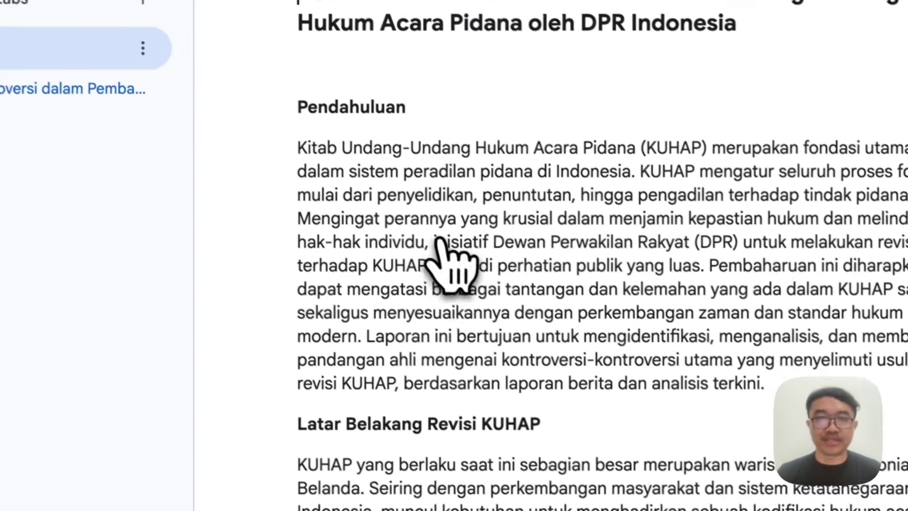
{"action": "scroll", "coordinate": [450, 263], "scroll_direction": "down", "scroll_amount": 10}
{"action": "scroll", "coordinate": [411, 314], "scroll_direction": "up", "scroll_amount": 10}
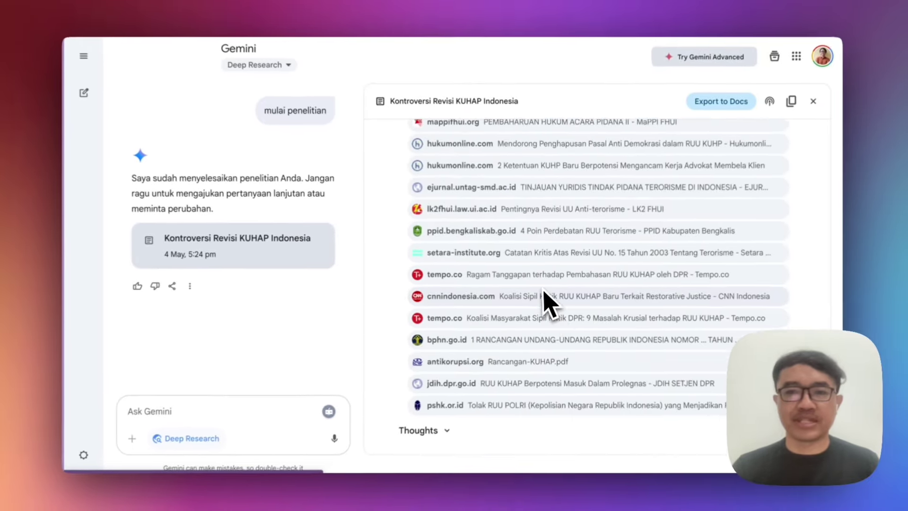
Switch to Gemini and review the KUHAP report from its list of unused sources back to the title.
{"action": "scroll", "coordinate": [629, 296], "scroll_direction": "up", "scroll_amount": 15}
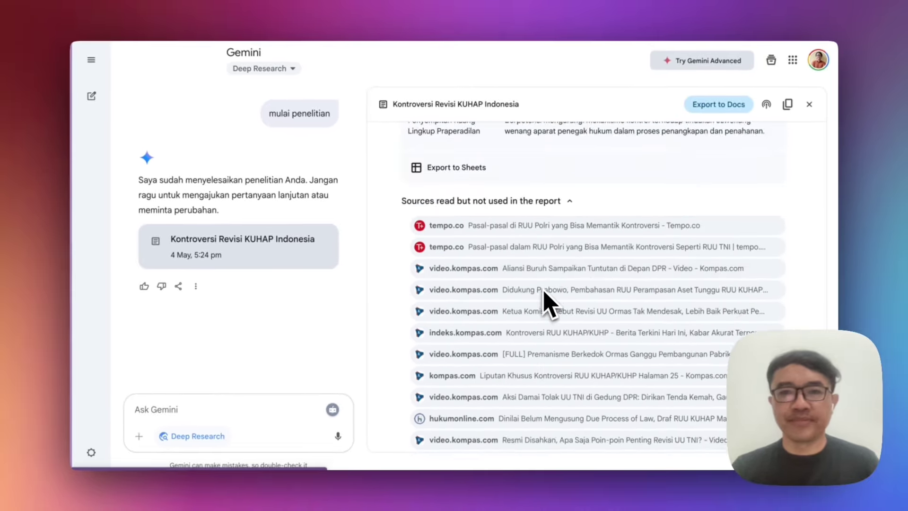
{"action": "scroll", "coordinate": [545, 293], "scroll_direction": "up", "scroll_amount": 1}
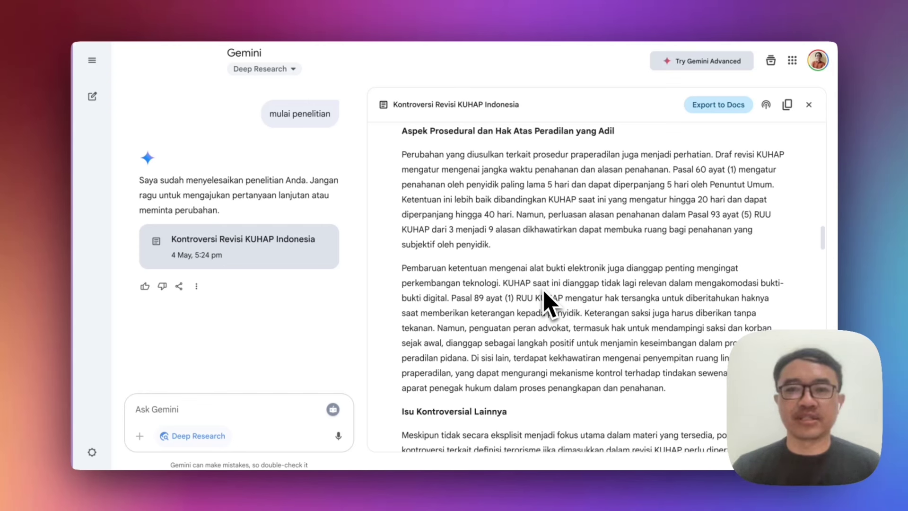
{"action": "scroll", "coordinate": [549, 302], "scroll_direction": "up", "scroll_amount": 15}
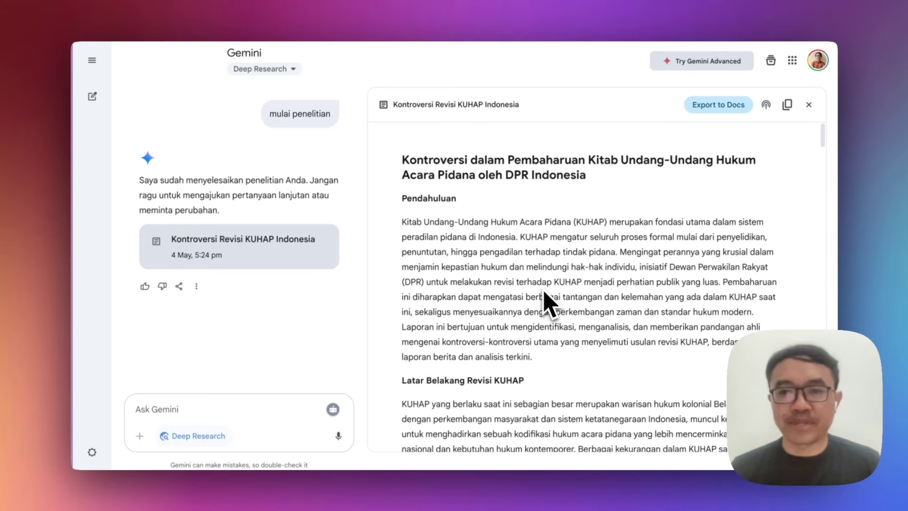